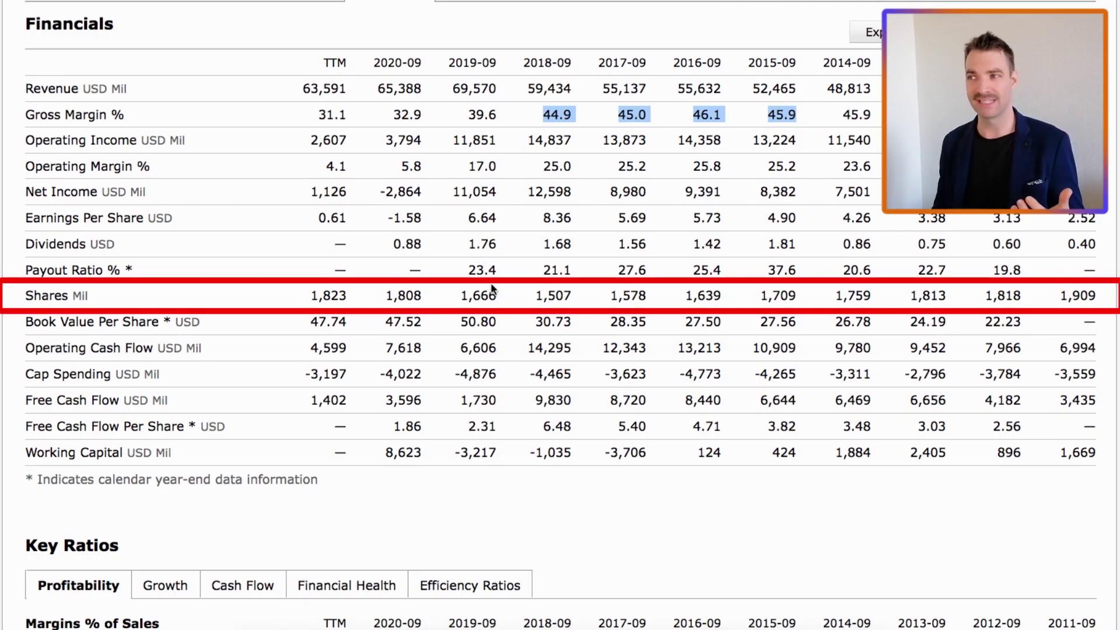
- Examine the yearly Shares figures for 2017 through 2020 in the Financials table
left_click(663, 309)
left_click_drag(642, 296, 380, 293)
left_click(500, 296)
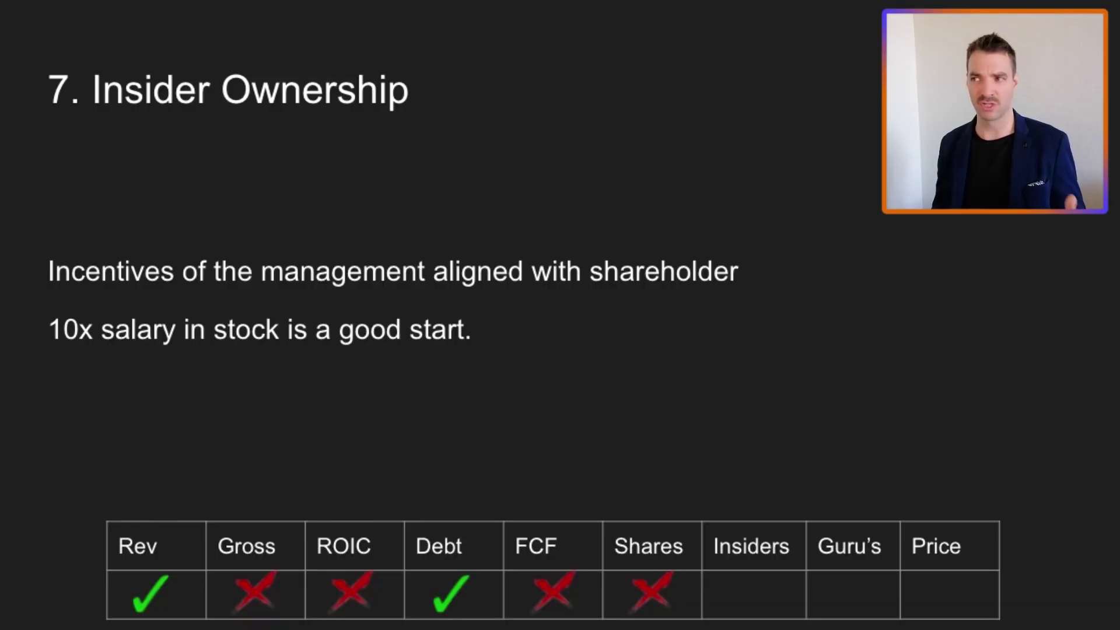
key("Right")
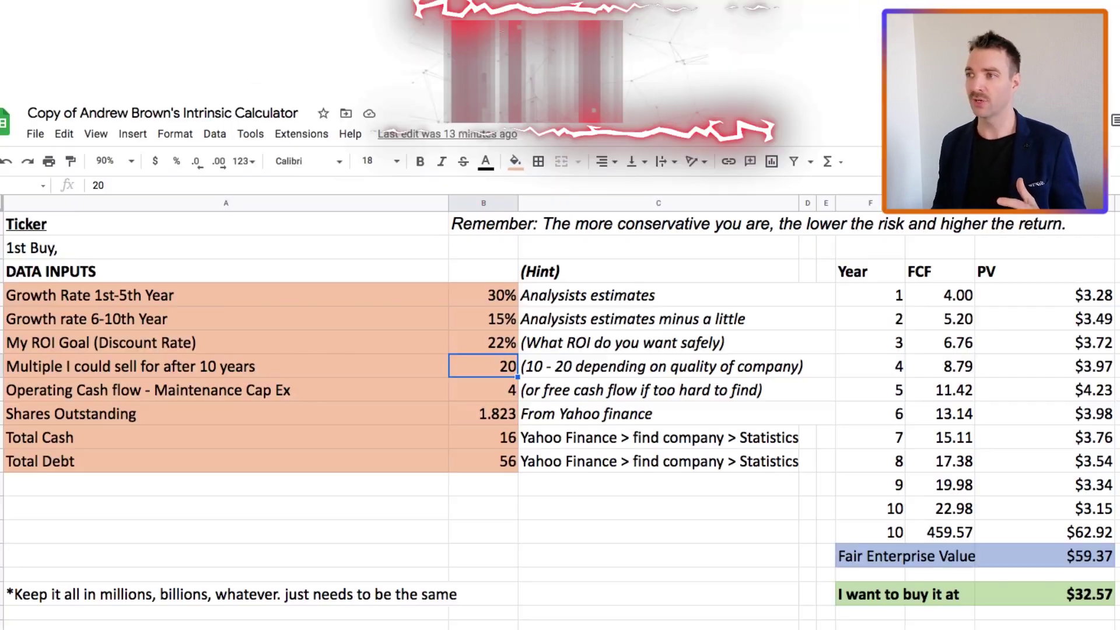
- Set My ROI Goal (Discount Rate) to 10% in the intrinsic value calculator
left_click(485, 295)
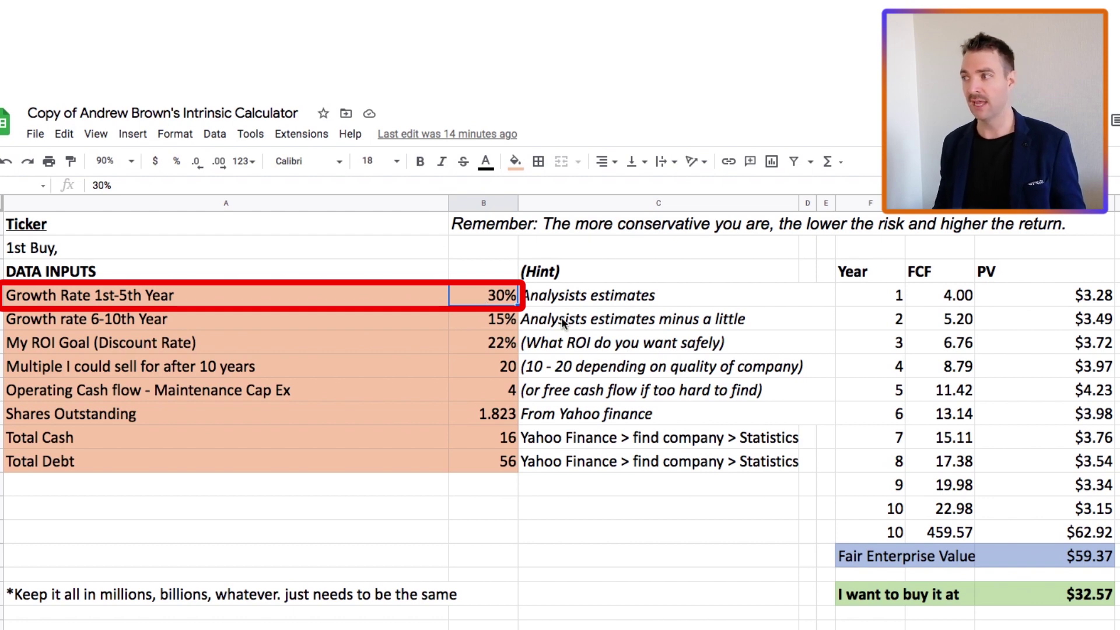
left_click(489, 347)
type("10")
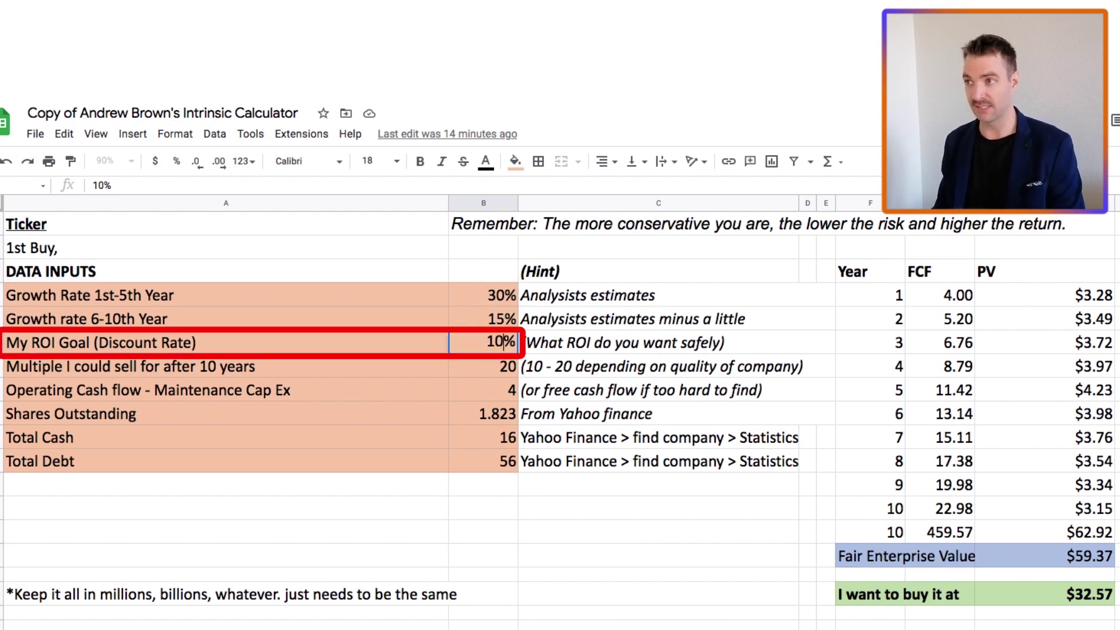
key("Return")
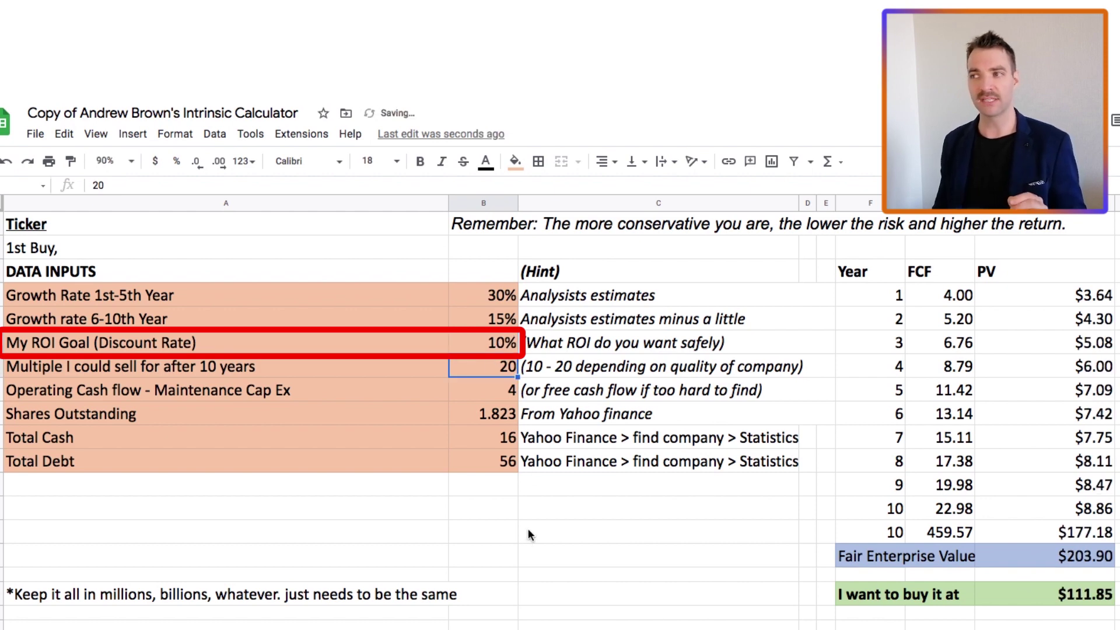
- Inspect the "I want to buy it at" cell and set My ROI Goal (Discount Rate) to 22%
left_click(483, 395)
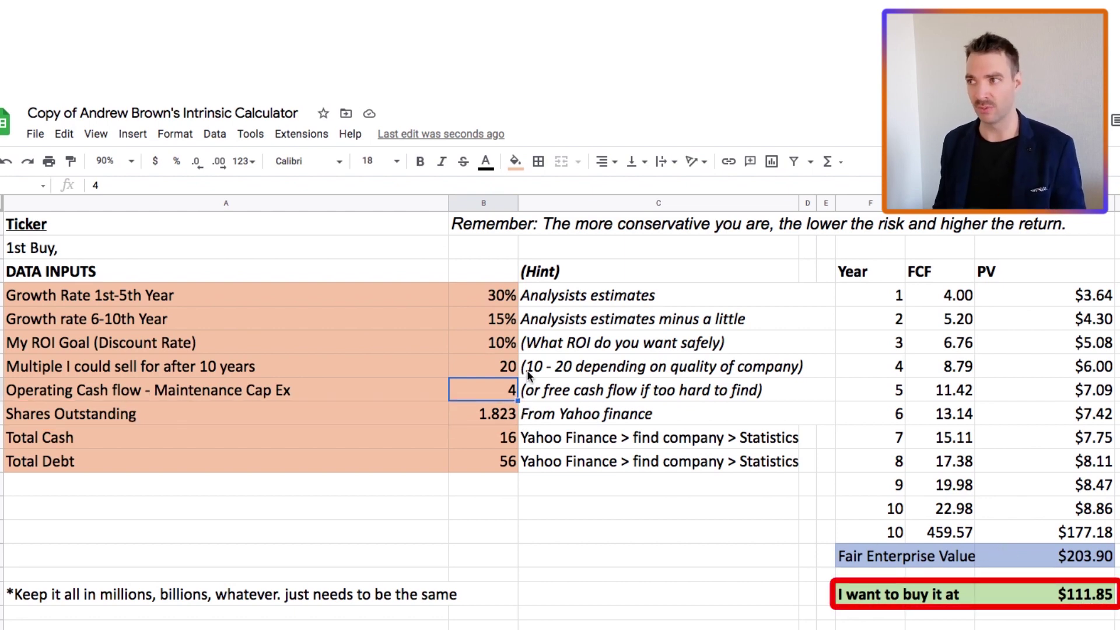
left_click(490, 347)
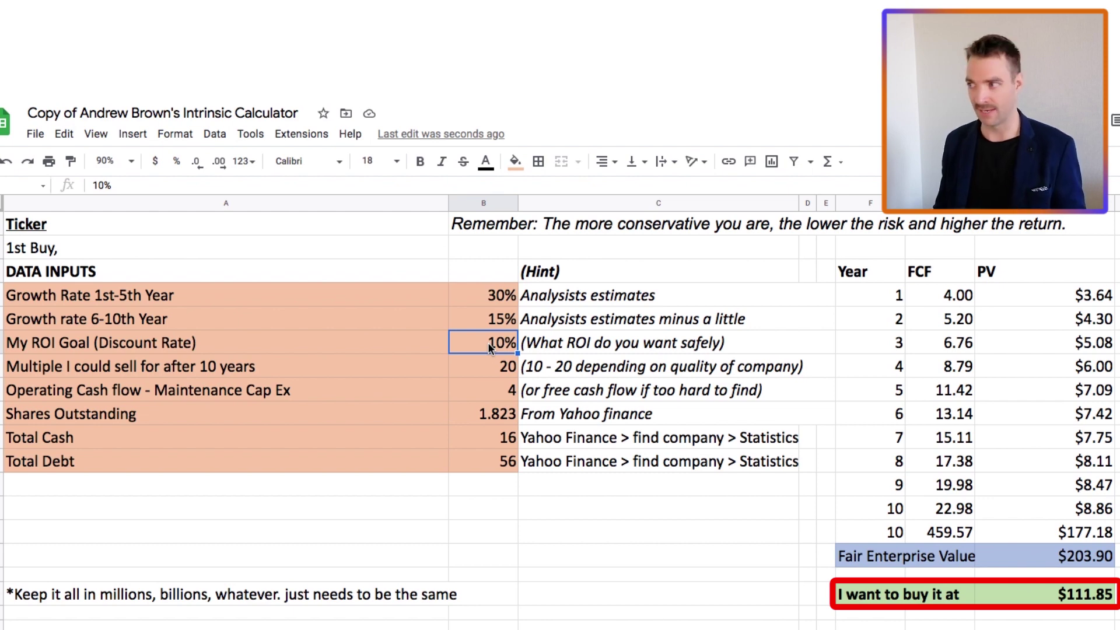
left_click(1104, 599)
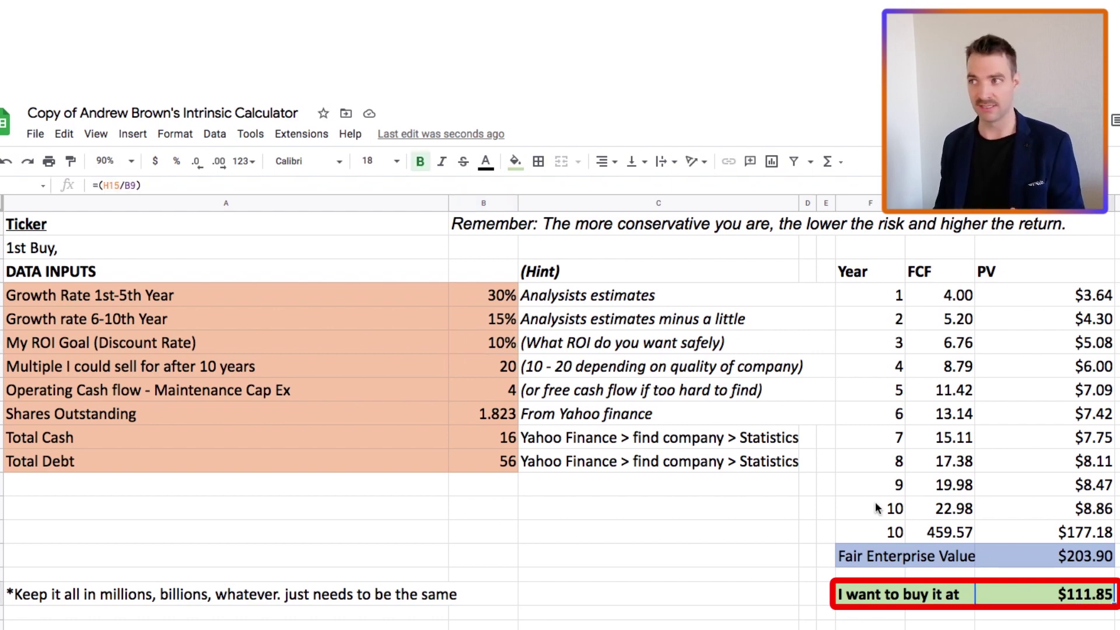
left_click(488, 345)
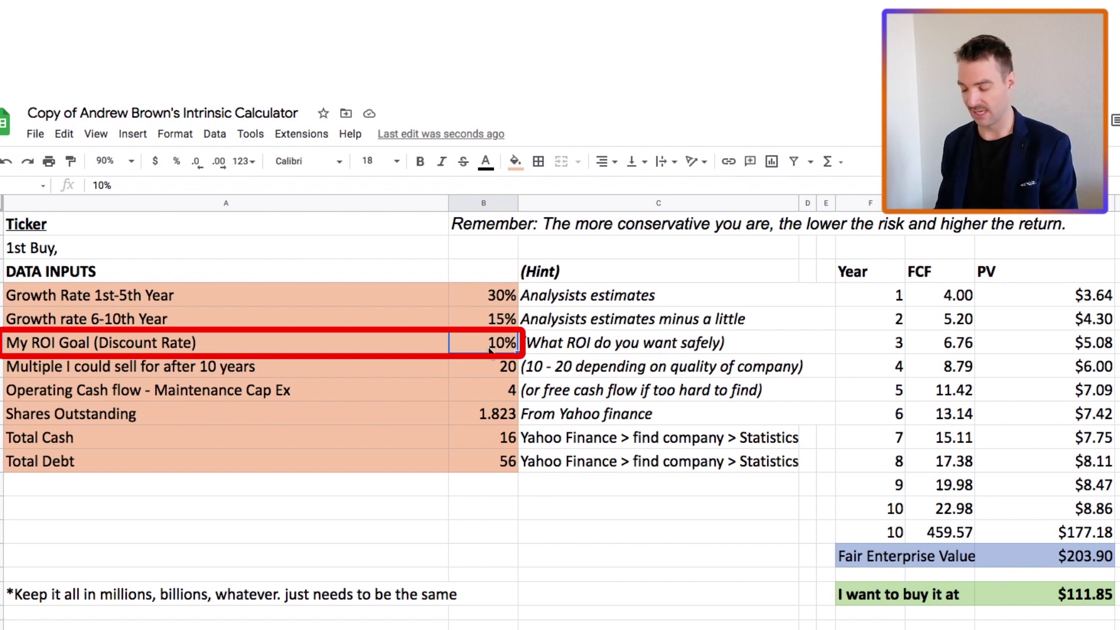
type("22")
key("Return")
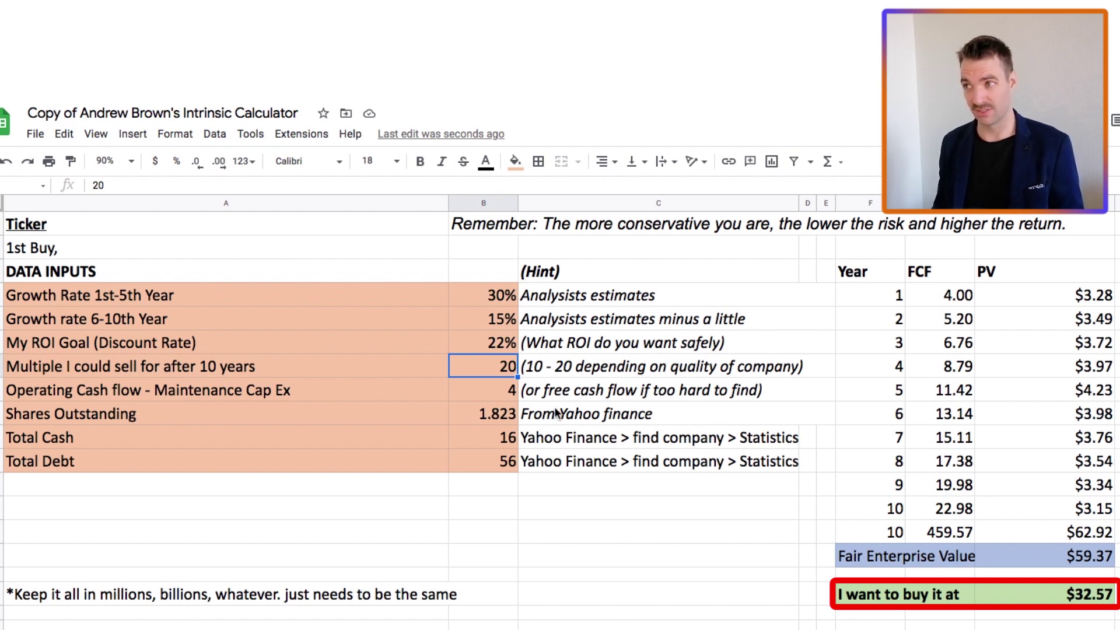
- Raise My ROI Goal (Discount Rate) to 30% to test a more demanding return
left_click(468, 348)
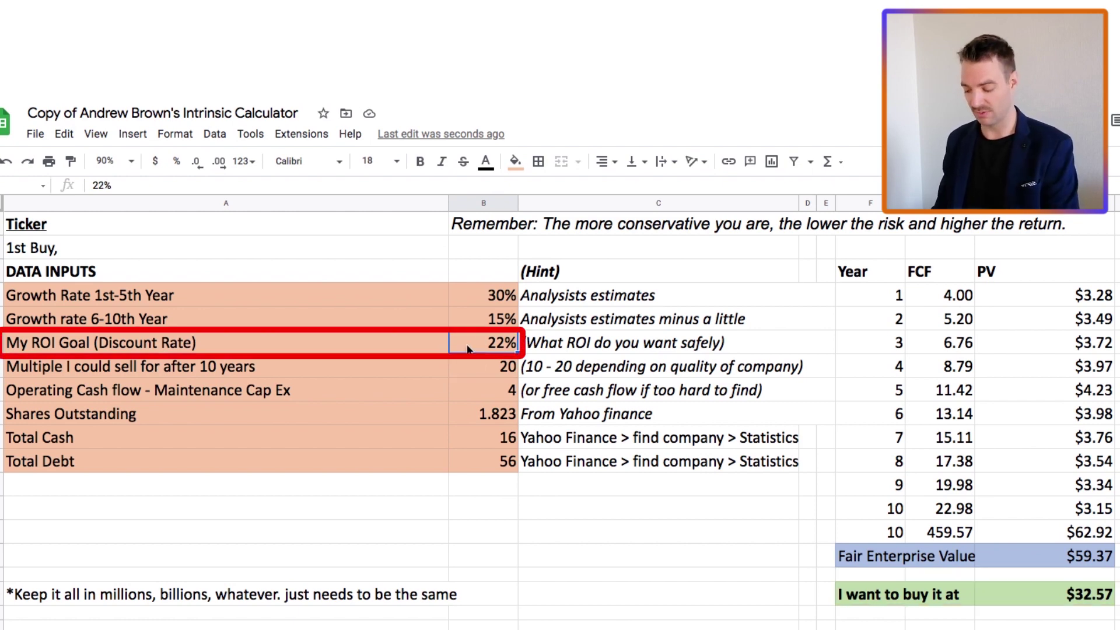
type("30")
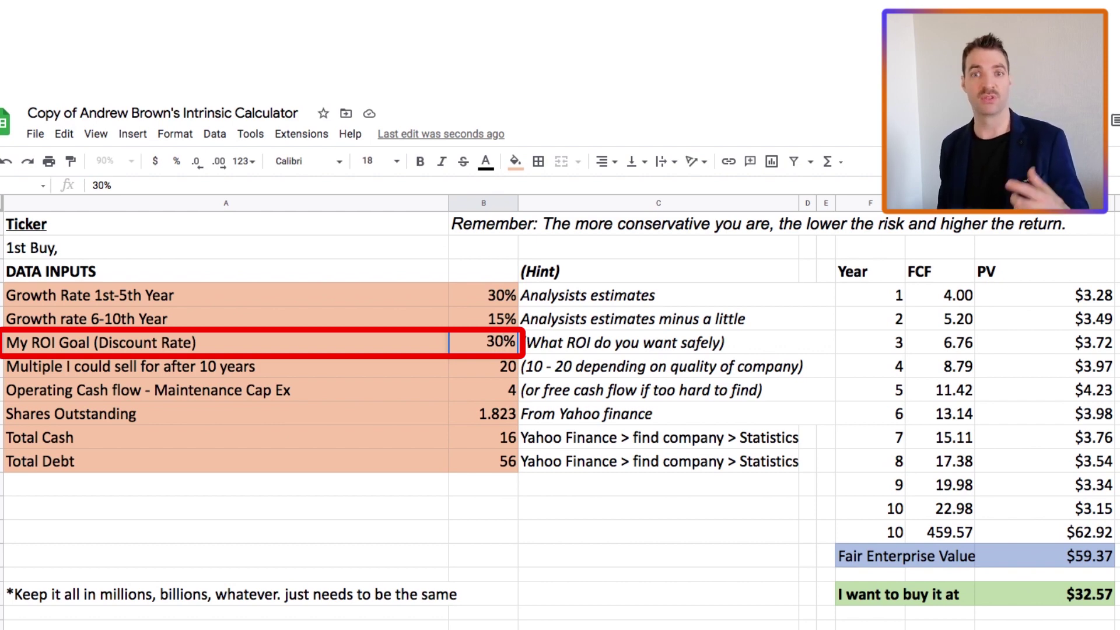
key("Return")
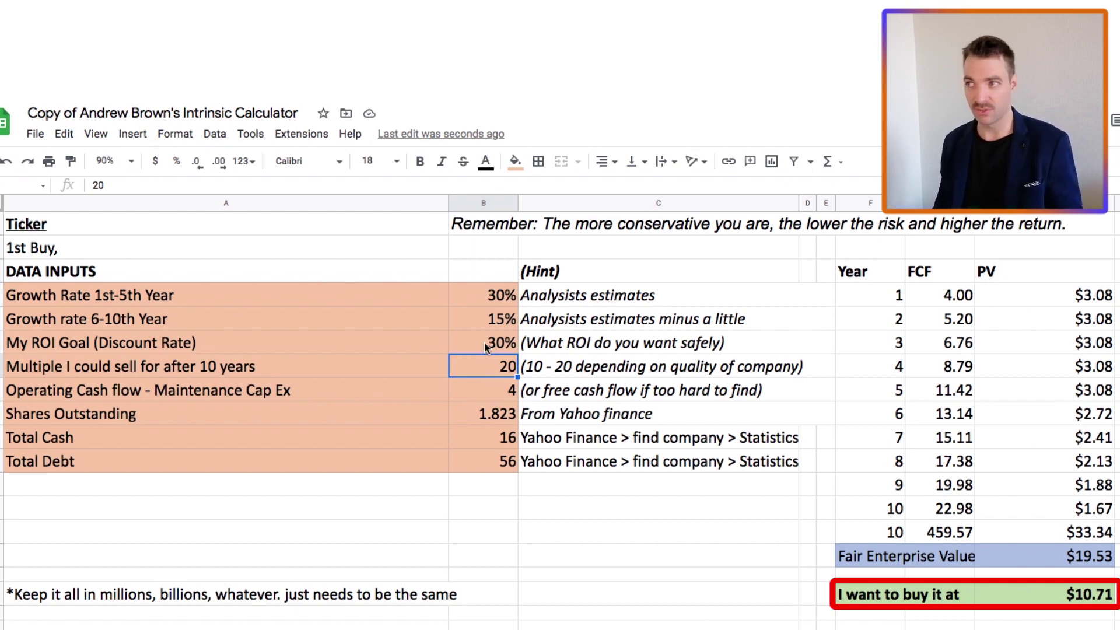
- Lower the Growth Rate 1st-5th Year to 20% to test a more conservative scenario
left_click(487, 296)
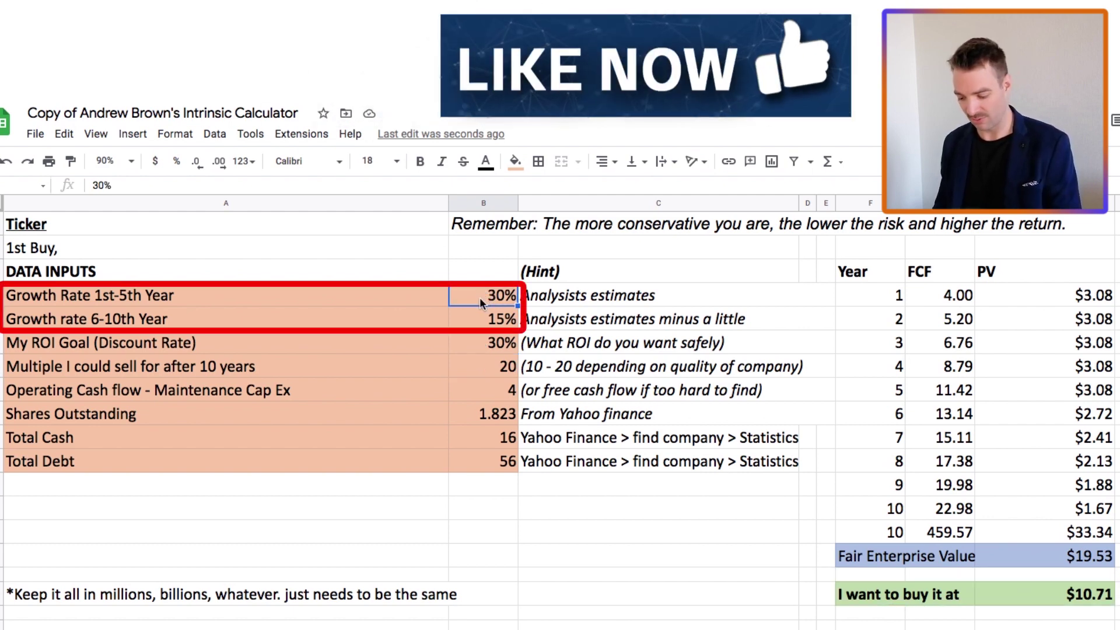
type("20")
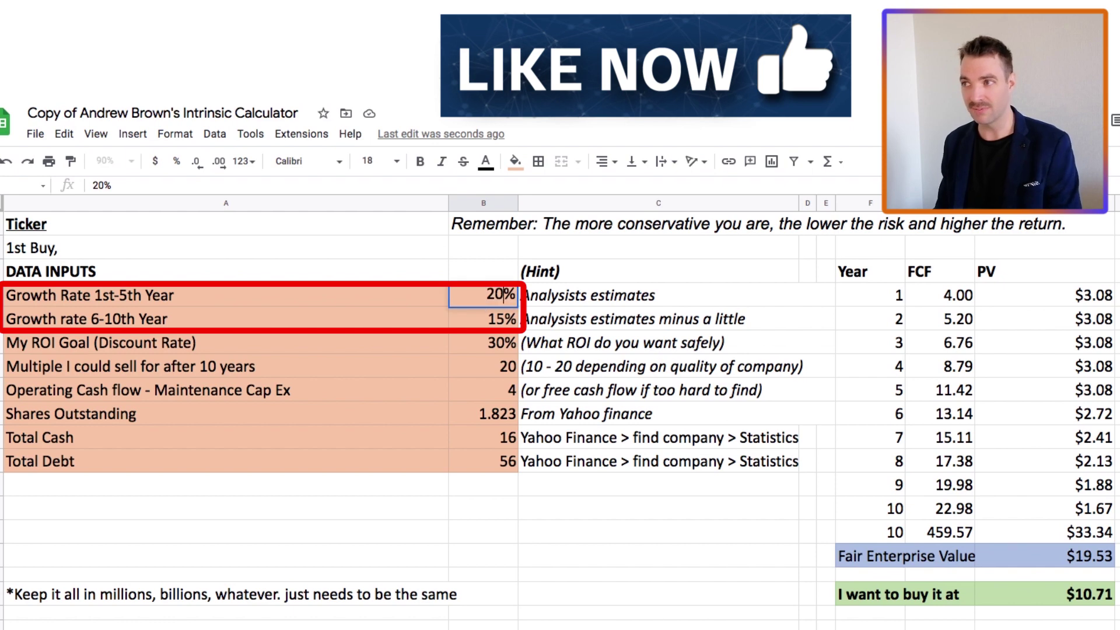
key("Return")
left_click(486, 344)
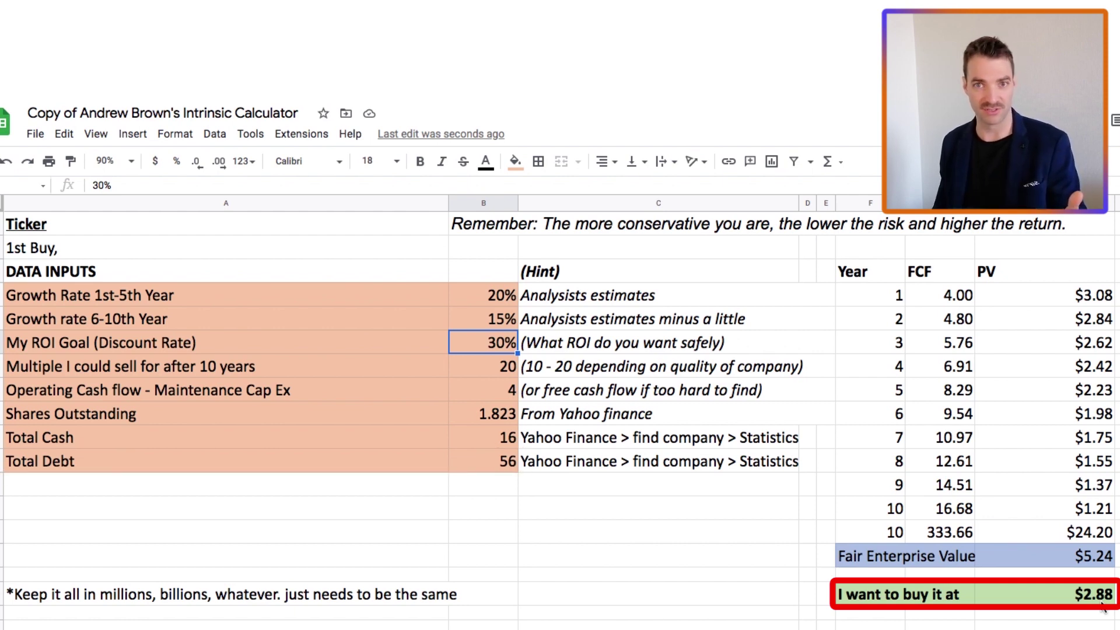
- Set the Growth Rate 1st-5th Year to 30% and My ROI Goal (Discount Rate) to 10%
left_click(503, 301)
type("30")
key("Return")
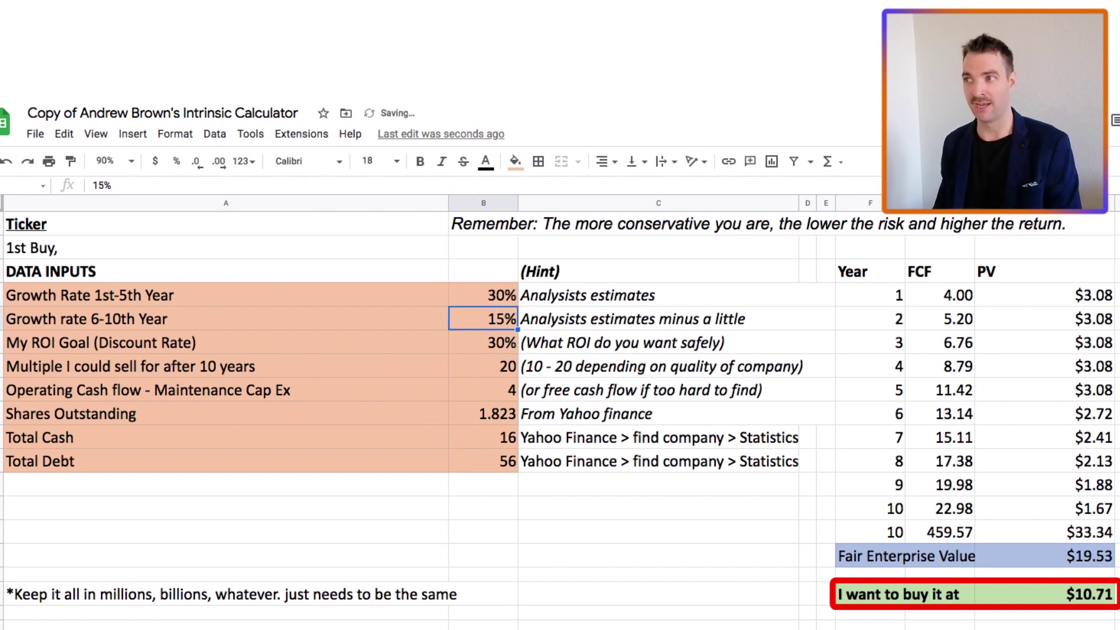
left_click(491, 348)
type("10")
key("Return")
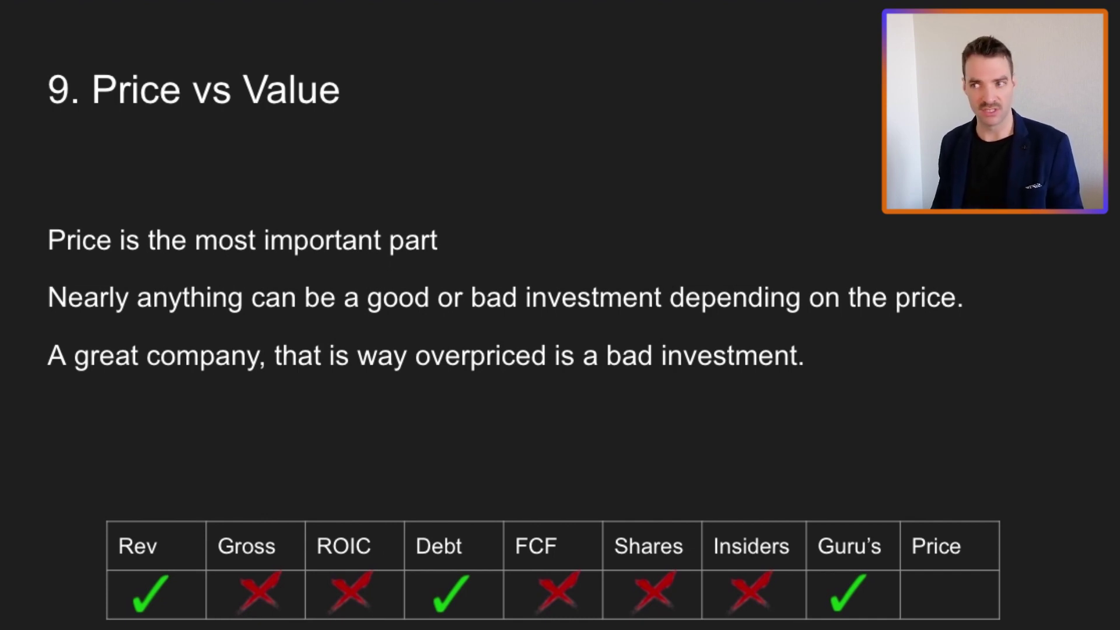
key("Right")
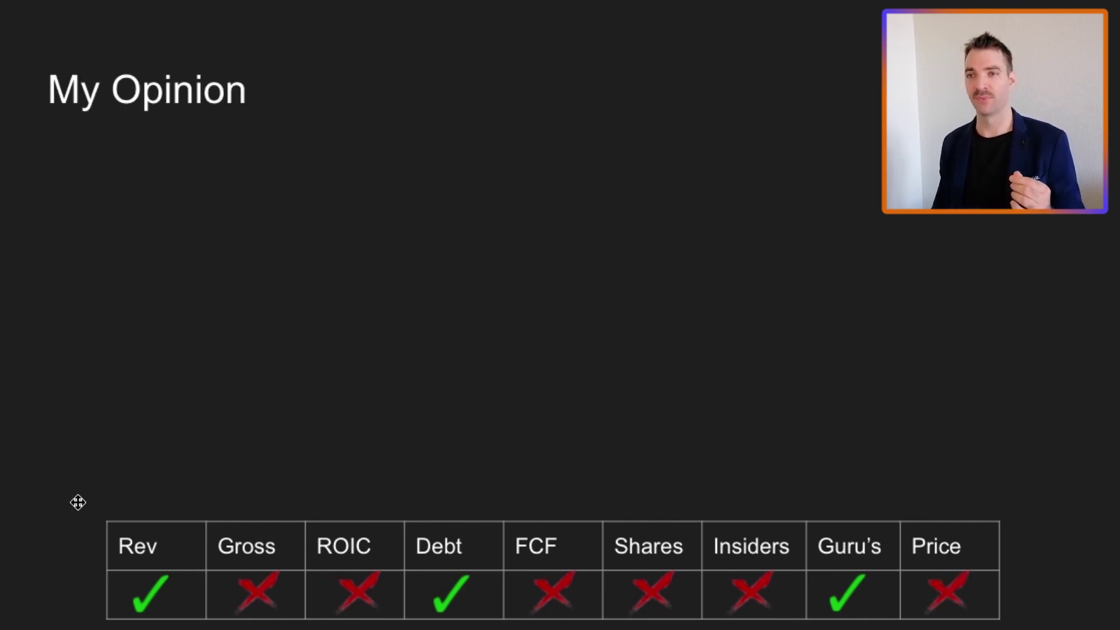
key("Right")
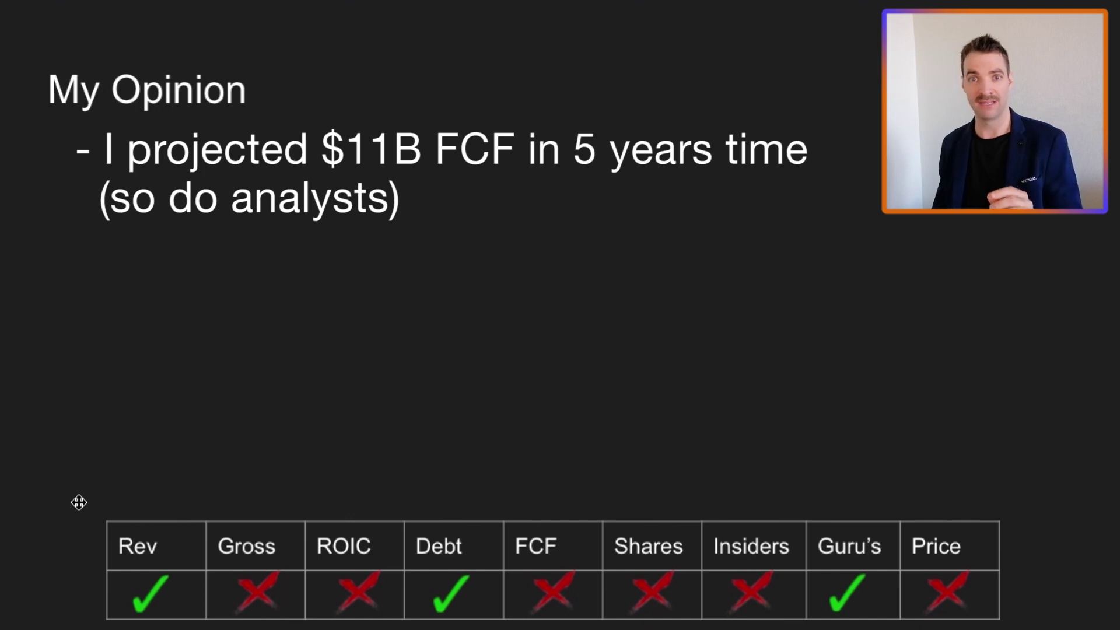
key("Right")
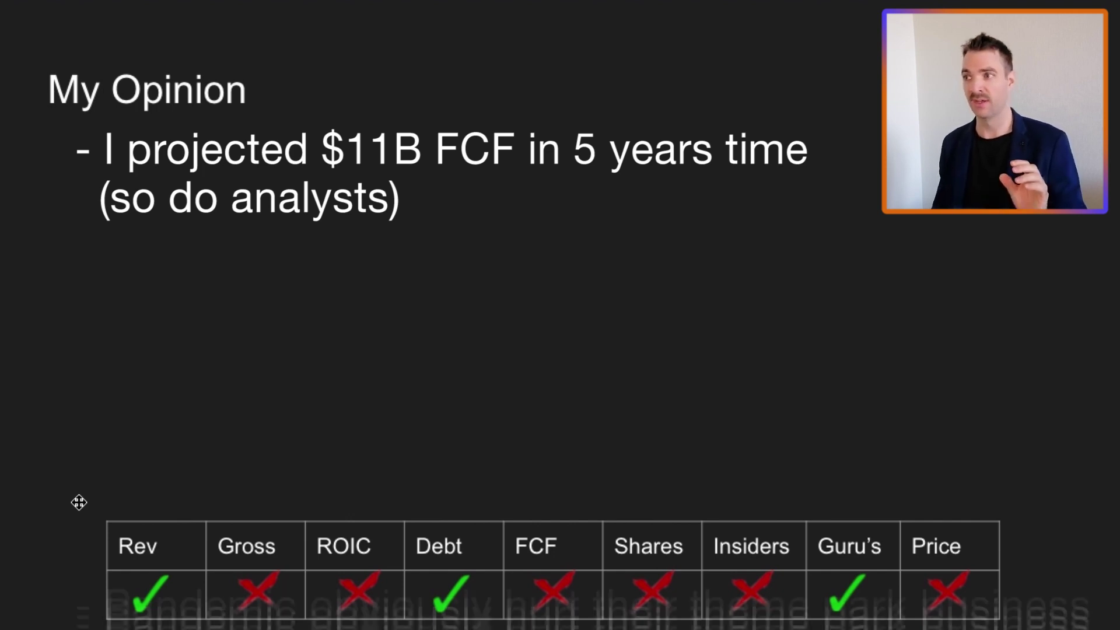